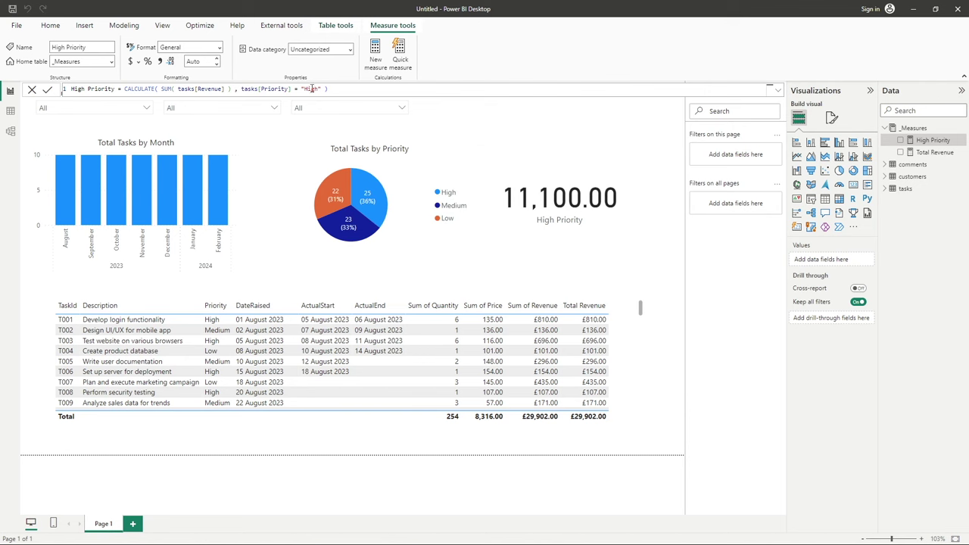
# Step: Change the measure's priority filter from "High" to "Medium" (card 9,473.00), then highlight the CALCULATE expression
pyautogui.write('Medium')
pyautogui.press('Return')
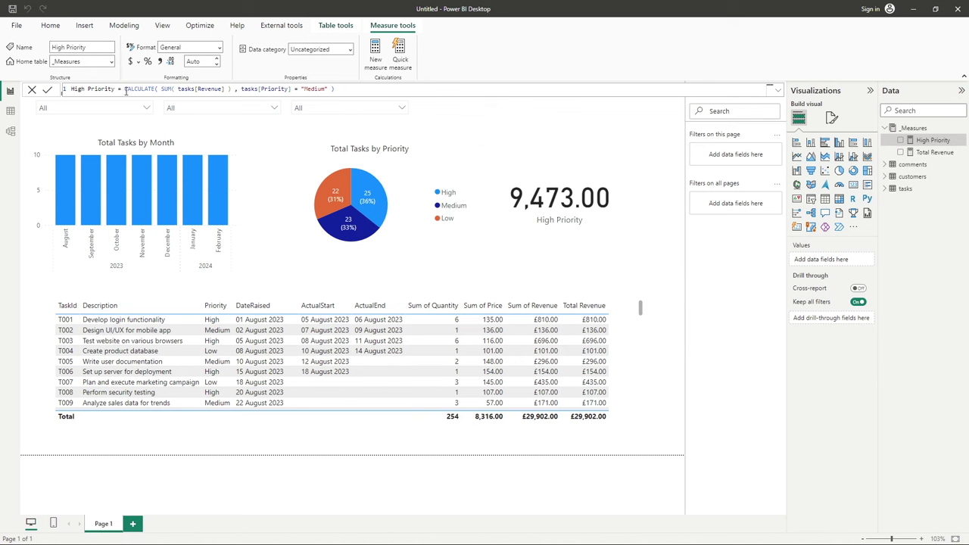
pyautogui.moveTo(125, 89); pyautogui.dragTo(349, 90)
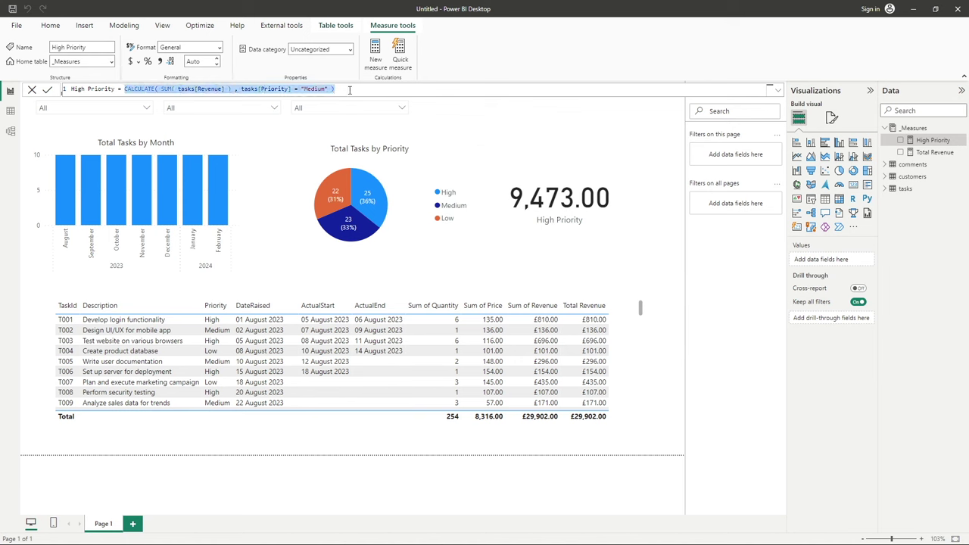
pyautogui.click(349, 89)
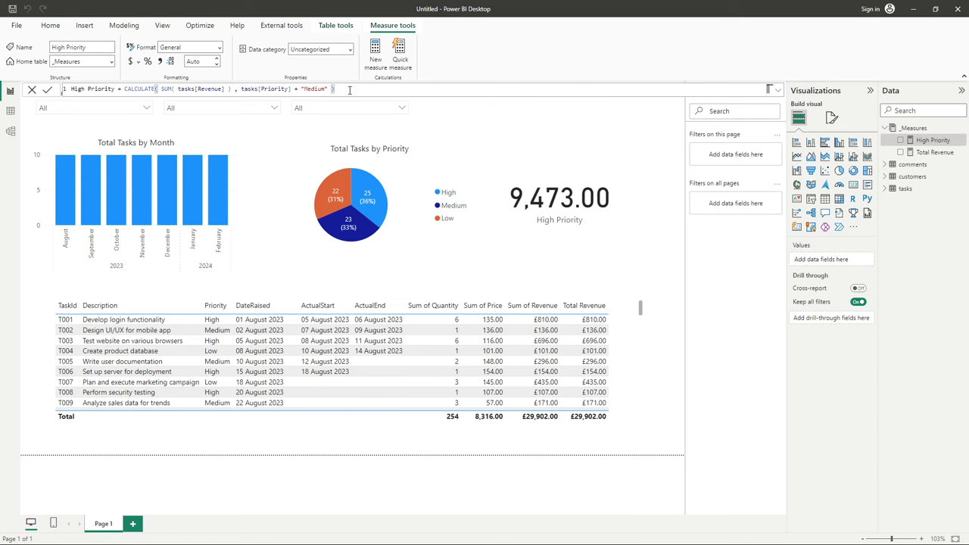
# Step: Append || tasks[Priority] after the "Medium" condition, removing the mistyped characters first
pyautogui.click(240, 90)
pyautogui.write('meidn')
pyautogui.press('BackSpace')
pyautogui.press('BackSpace')
pyautogui.press('BackSpace')
pyautogui.press('BackSpace')
pyautogui.press('BackSpace')
pyautogui.write('&&')
pyautogui.press('BackSpace')
pyautogui.press('BackSpace')
pyautogui.write('|| pri')
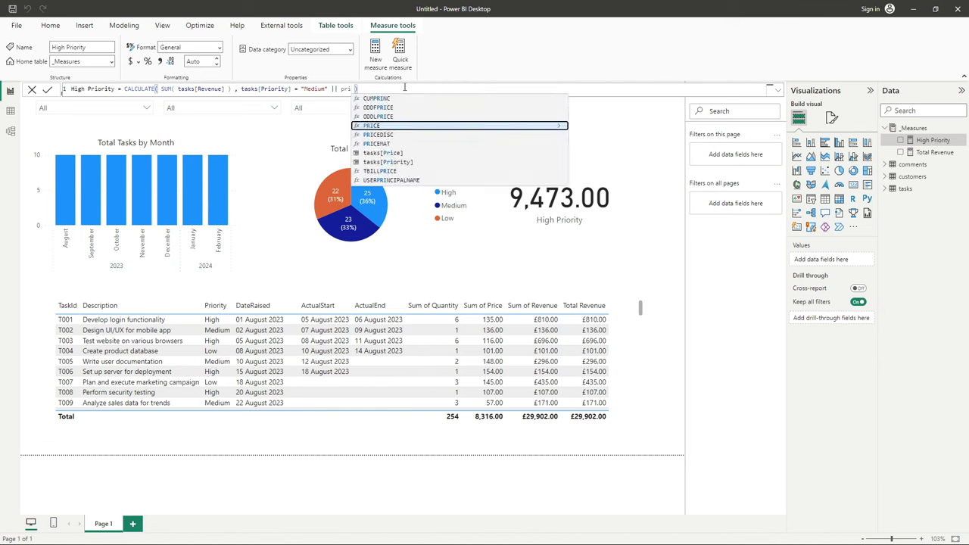
pyautogui.click(408, 165)
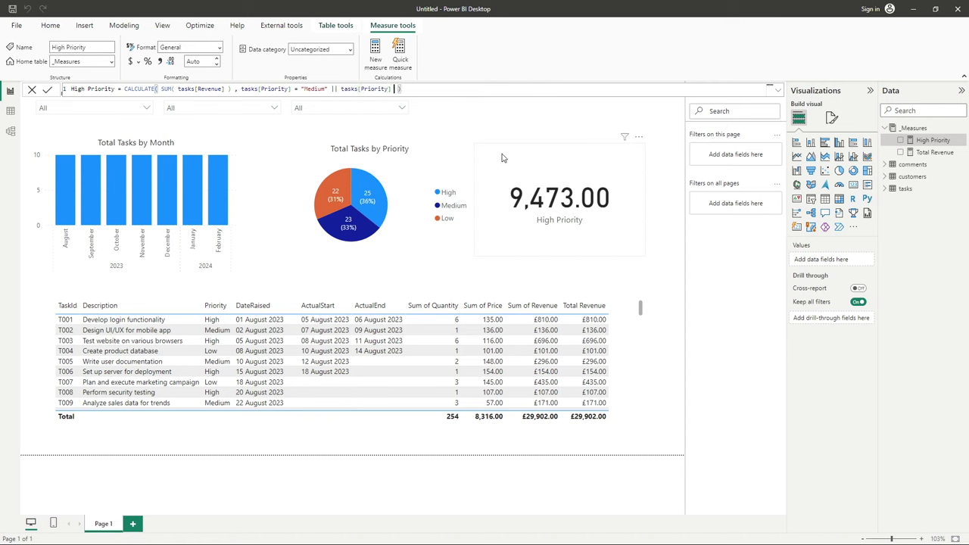
# Step: Complete the second condition as = "High" (card 20,573.00) and highlight each condition and the || operator
pyautogui.write('= "High"')
pyautogui.moveTo(241, 89); pyautogui.dragTo(328, 89)
pyautogui.click(334, 88)
pyautogui.doubleClick(334, 88)
pyautogui.moveTo(342, 88); pyautogui.dragTo(422, 89)
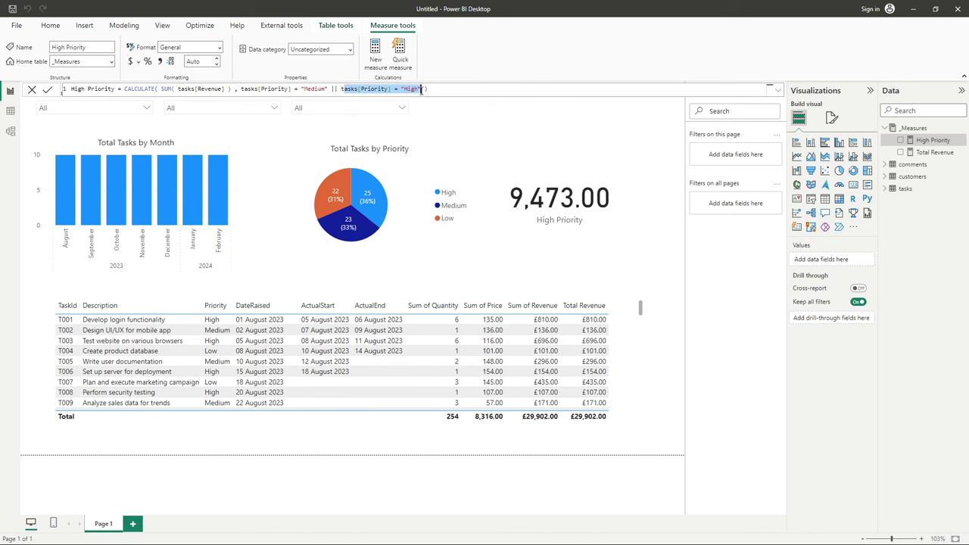
pyautogui.click(435, 88)
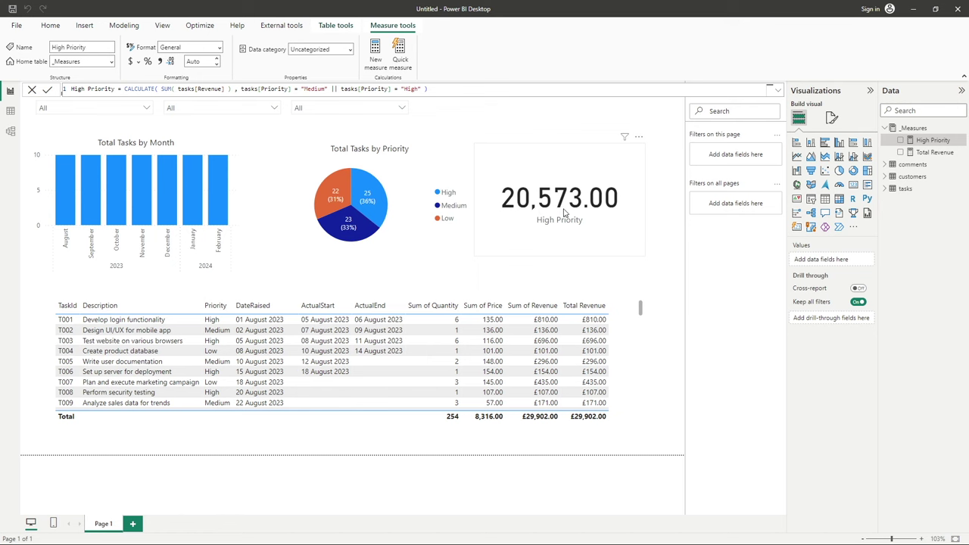
pyautogui.click(273, 108)
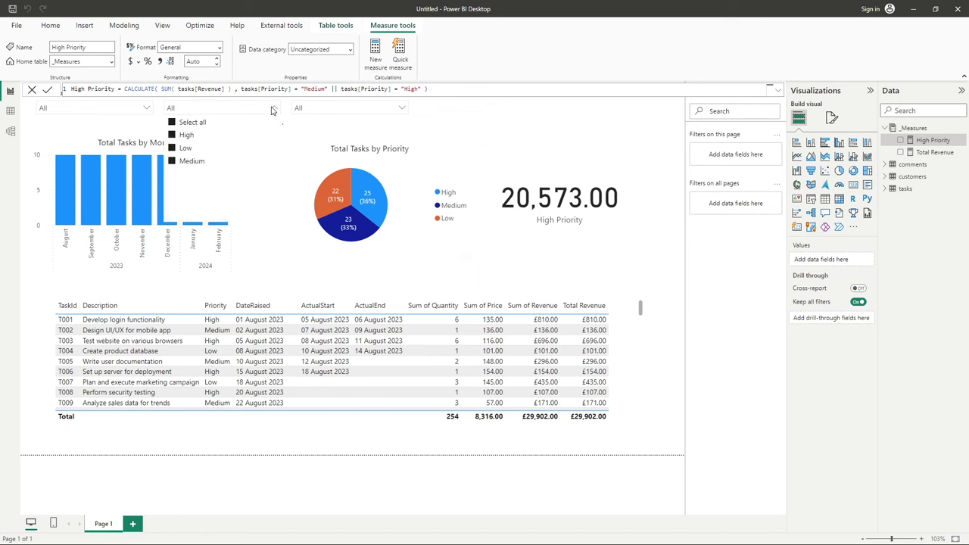
# Step: Uncheck and recheck Low in the Priority slicer to compare the table total with the 20,573.00 card
pyautogui.click(177, 150)
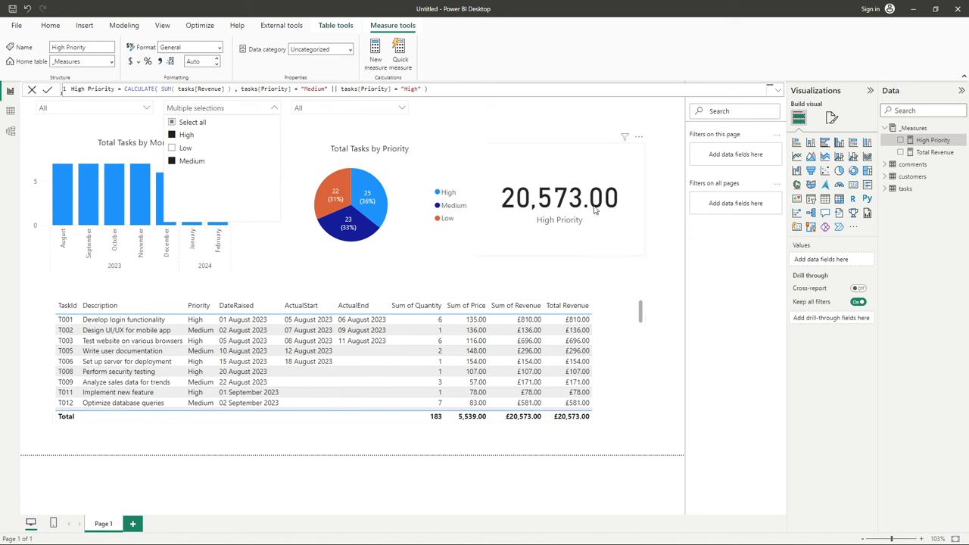
pyautogui.click(185, 148)
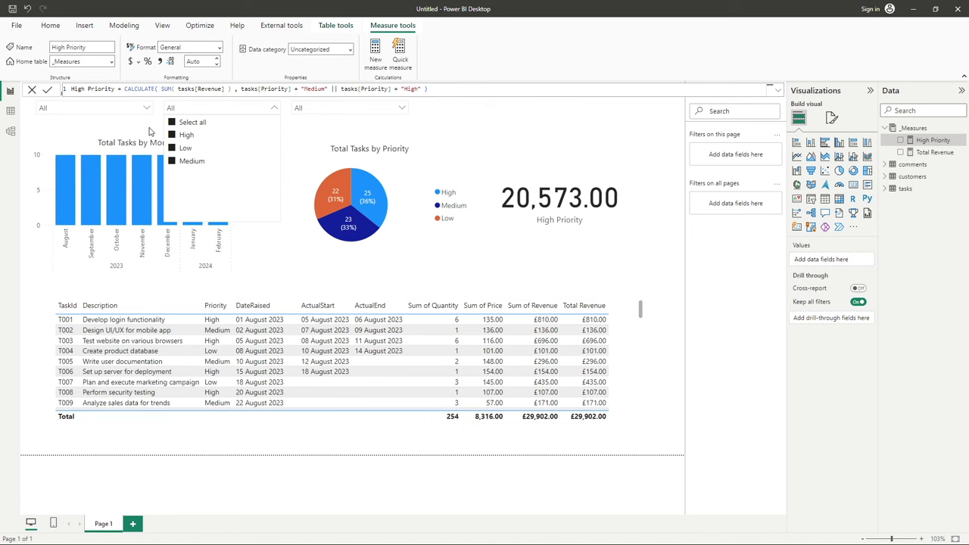
pyautogui.click(664, 285)
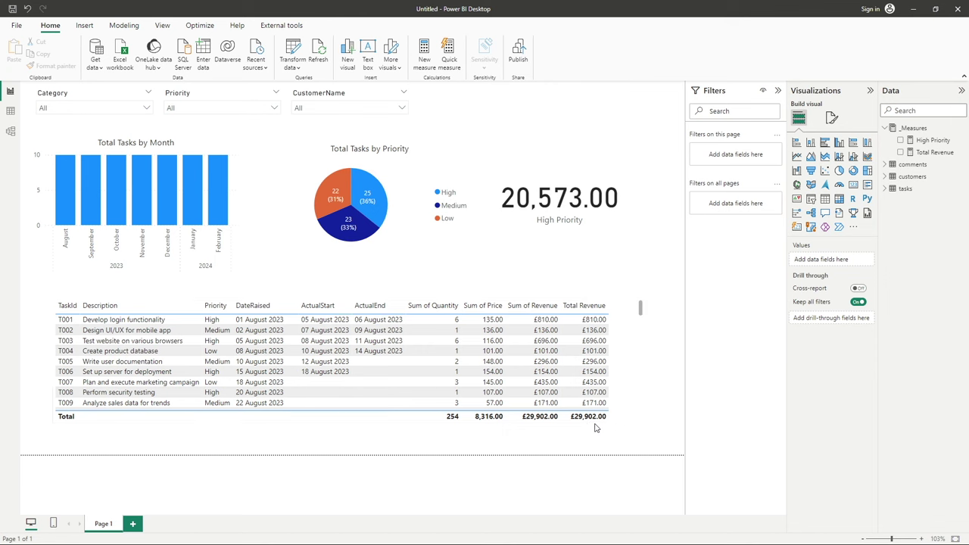
# Step: Rename the High Priority measure to 'High or Medium Priority' in the formula bar
pyautogui.click(556, 197)
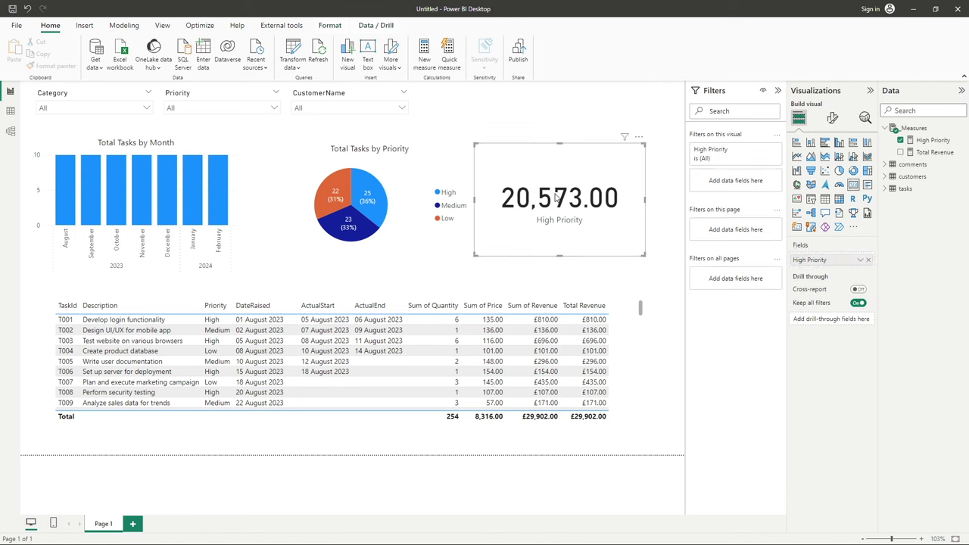
pyautogui.click(924, 141)
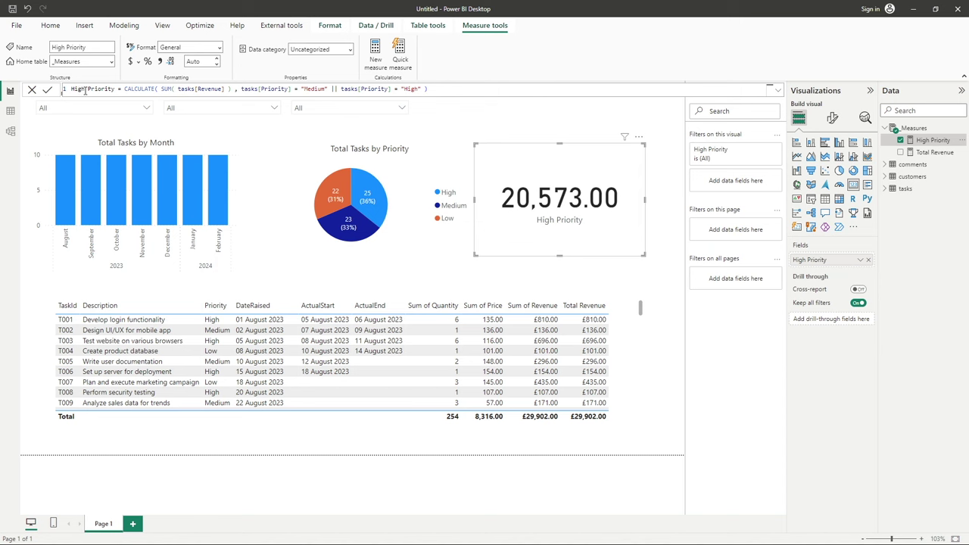
pyautogui.doubleClick(81, 88)
pyautogui.press('Right')
pyautogui.write('or Medi')
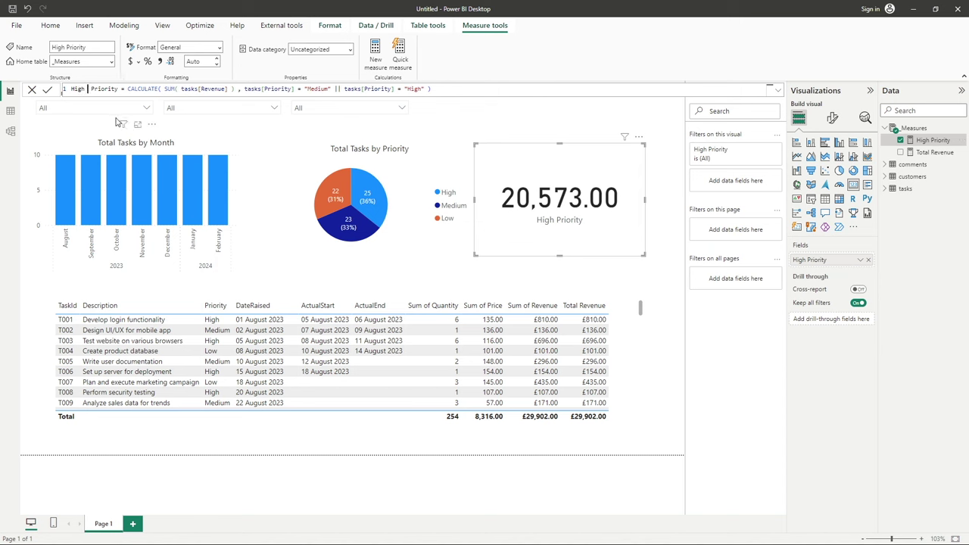
pyautogui.write('um')
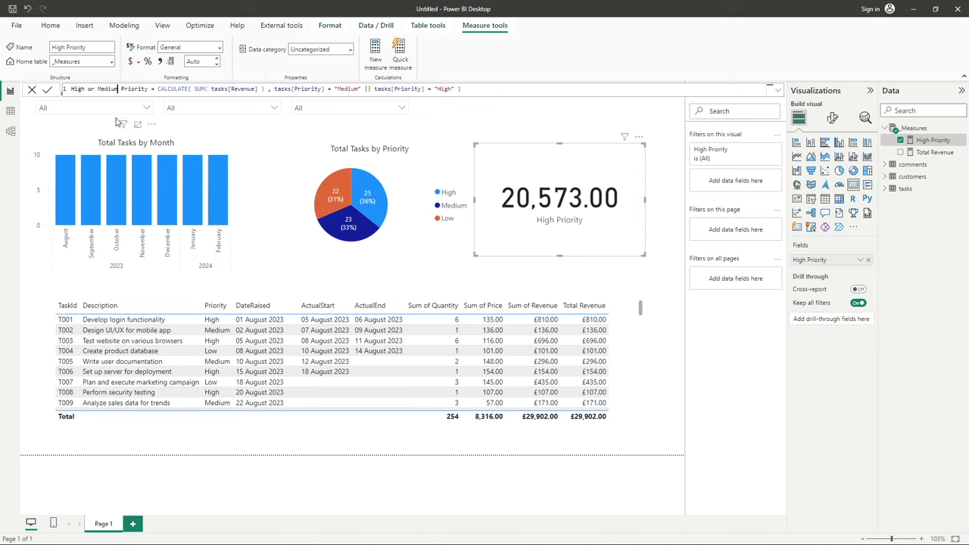
pyautogui.press('Return')
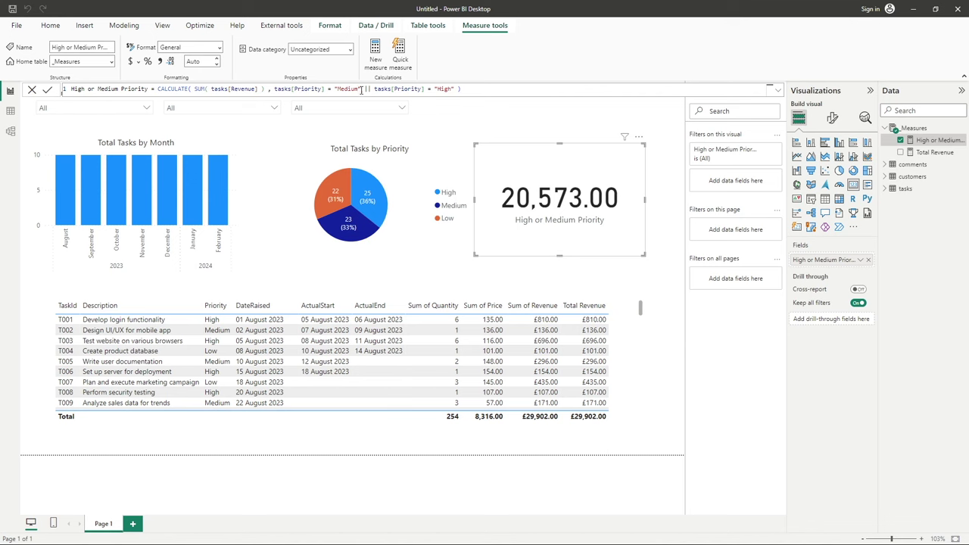
pyautogui.click(452, 96)
# Step: Add a third filter condition, || tasks[Priority] = "Low", to the measure
pyautogui.write('|| tasks[P')
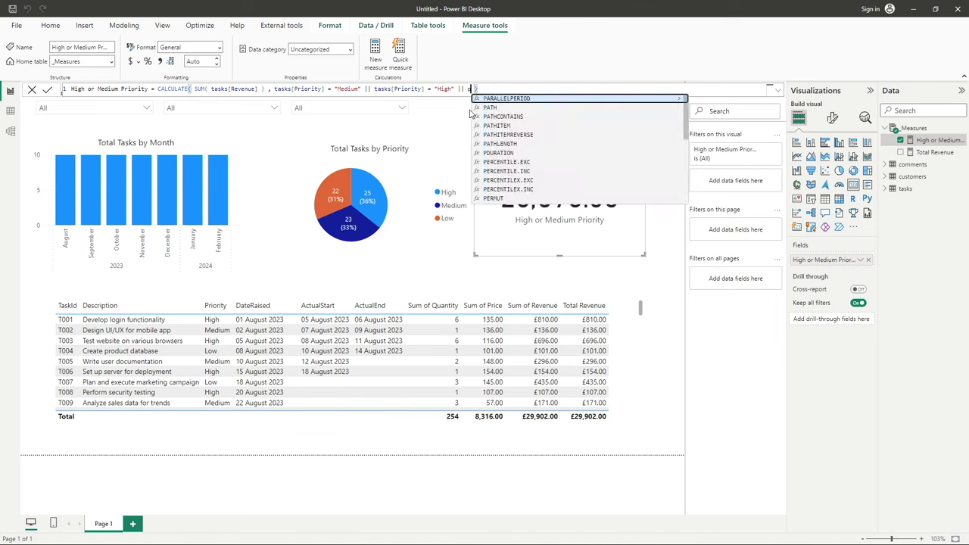
pyautogui.press('Tab')
pyautogui.write('= "Low"')
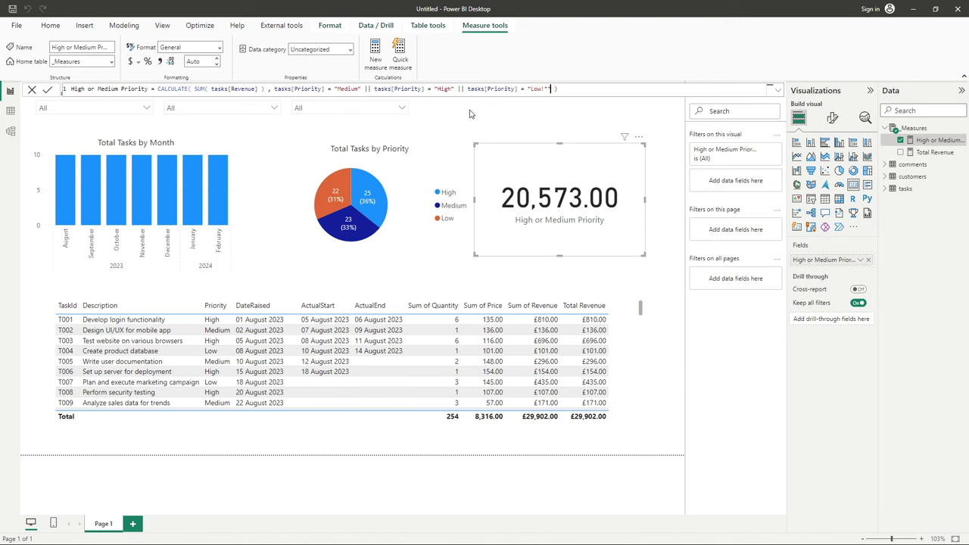
pyautogui.press('Return')
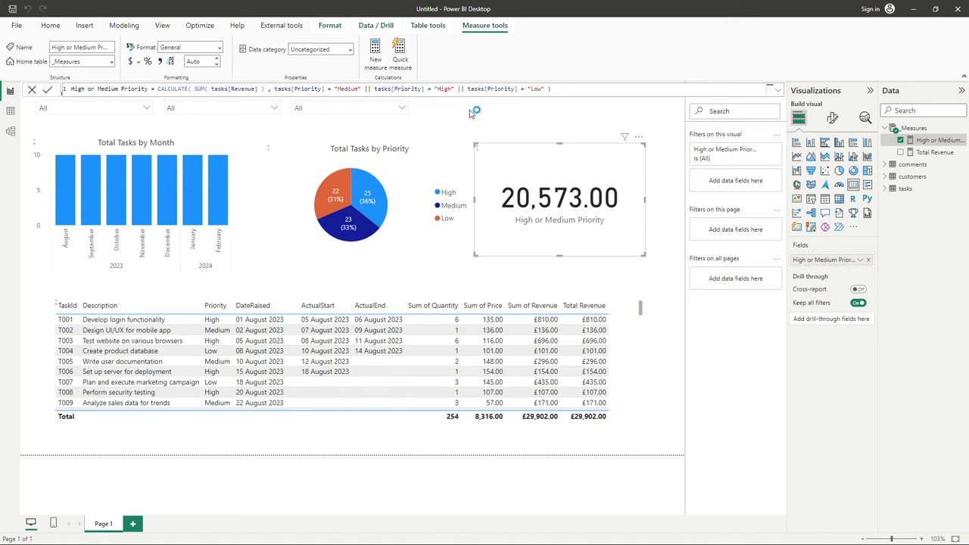